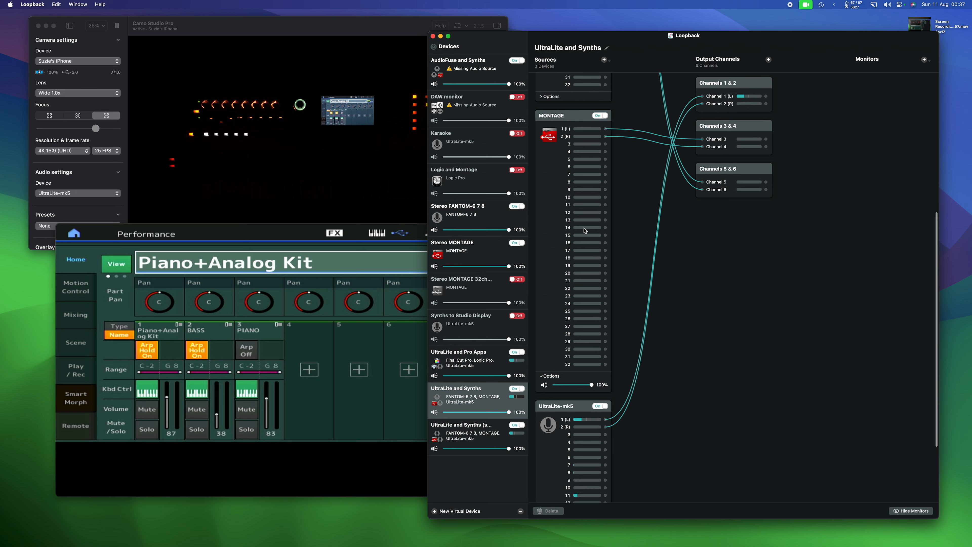
Switch to Final Cut Pro and show the browser clips as a list.
key("ctrl+Up")
left_click(580, 22)
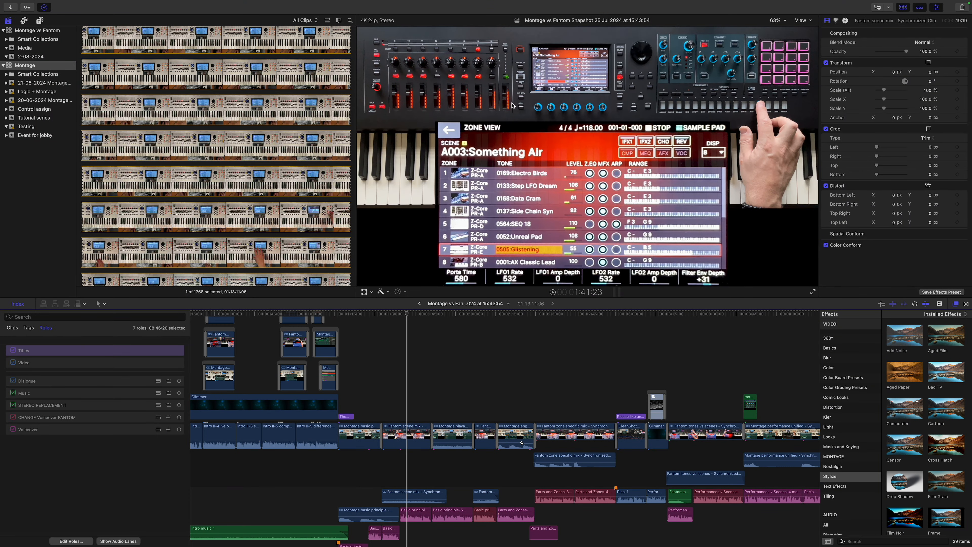
left_click(327, 22)
Synchronize the "2 Performance Home - 4 scenes" QT and CAM clips by audio into a synchronized clip named demo.
scroll(232, 200, "down", 5)
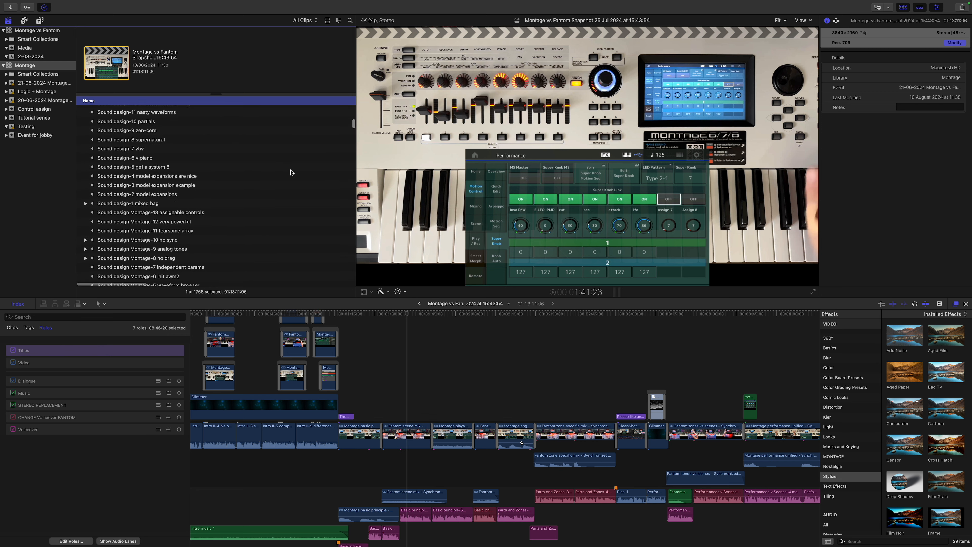
scroll(221, 201, "down", 20)
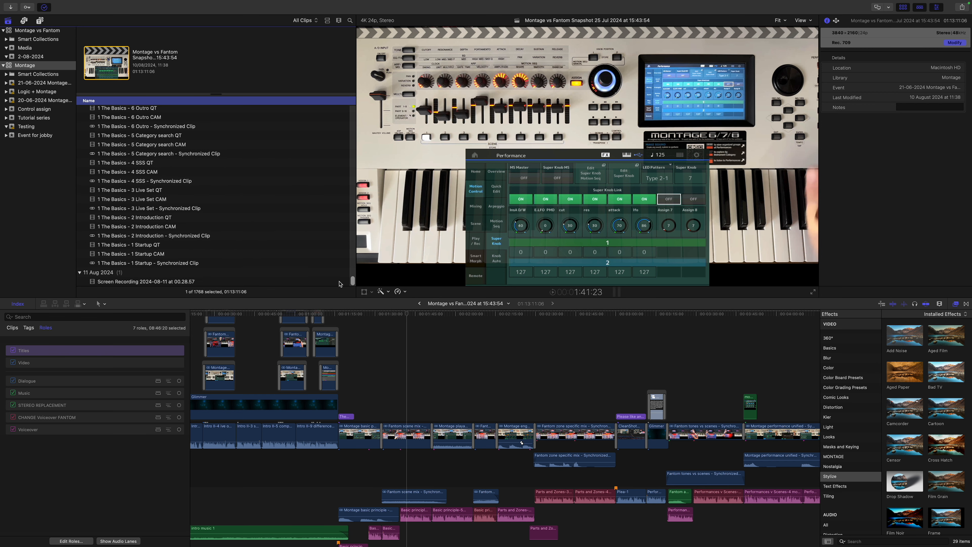
scroll(221, 202, "up", 10)
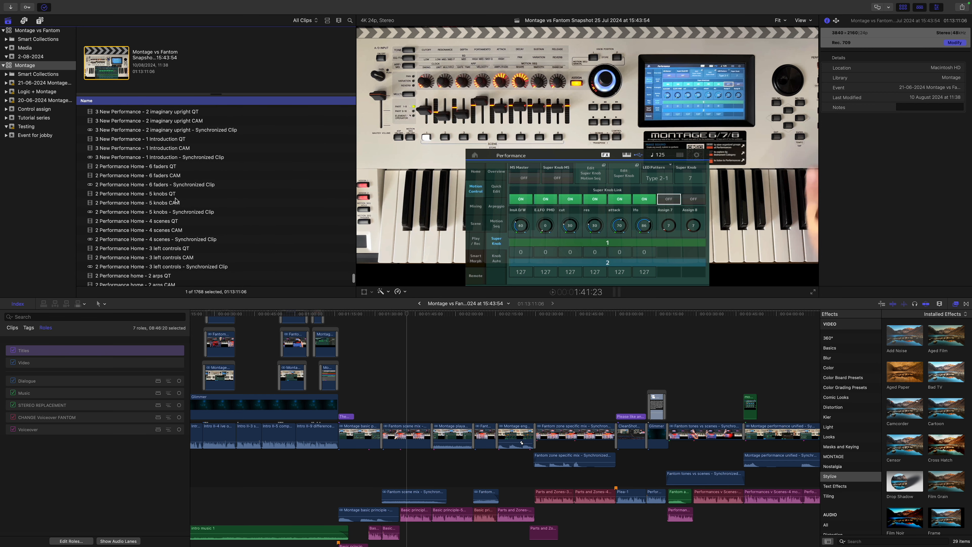
scroll(190, 218, "down", 2)
left_click(176, 215)
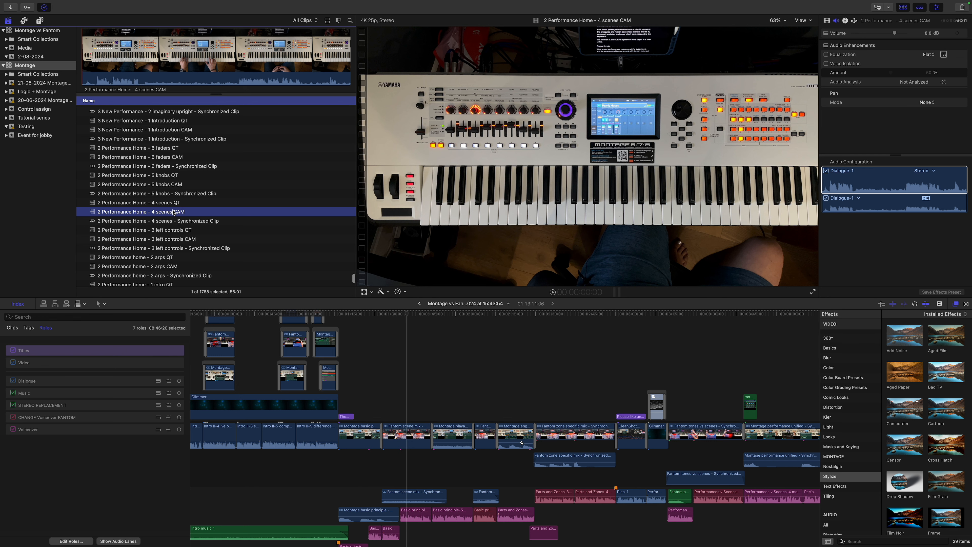
left_click(159, 206)
left_click(167, 210, "shift")
right_click(174, 213)
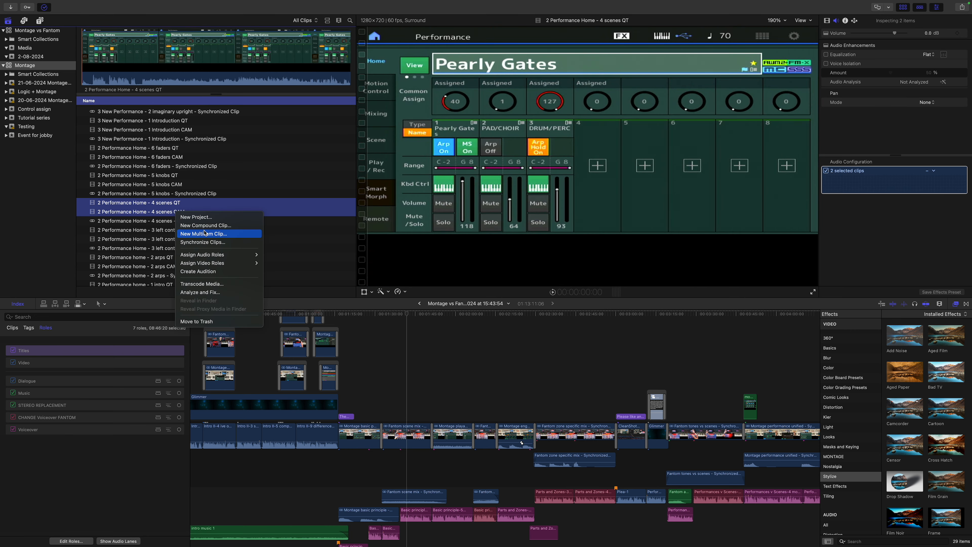
left_click(207, 241)
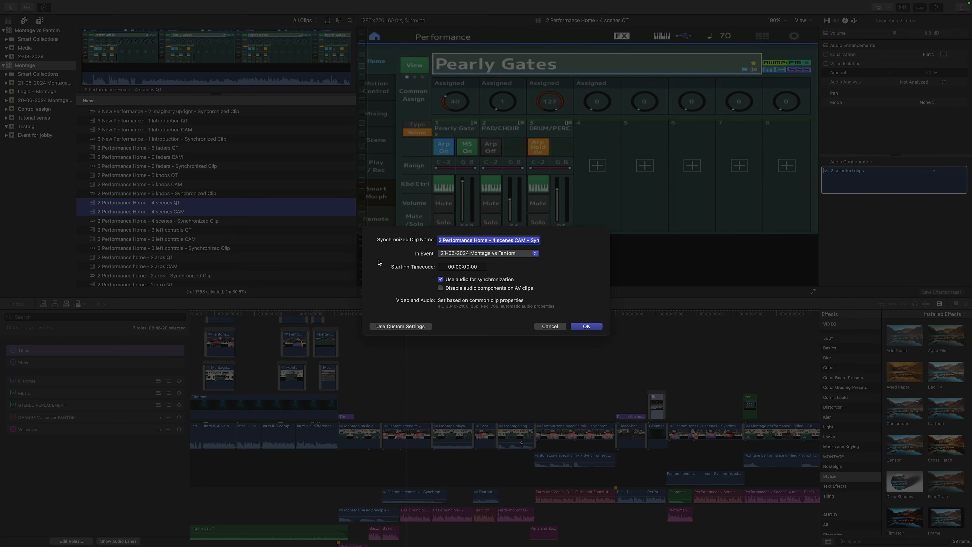
type("demo")
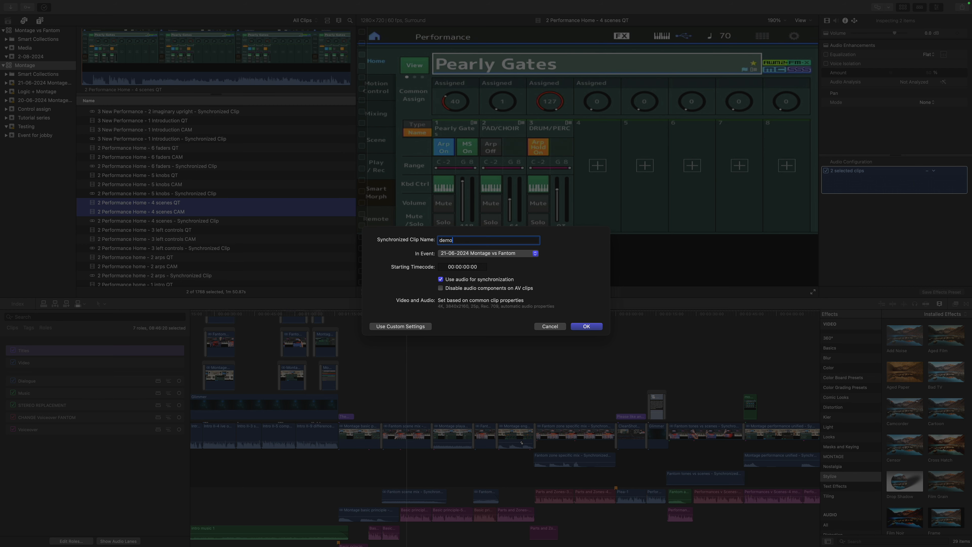
key("Return")
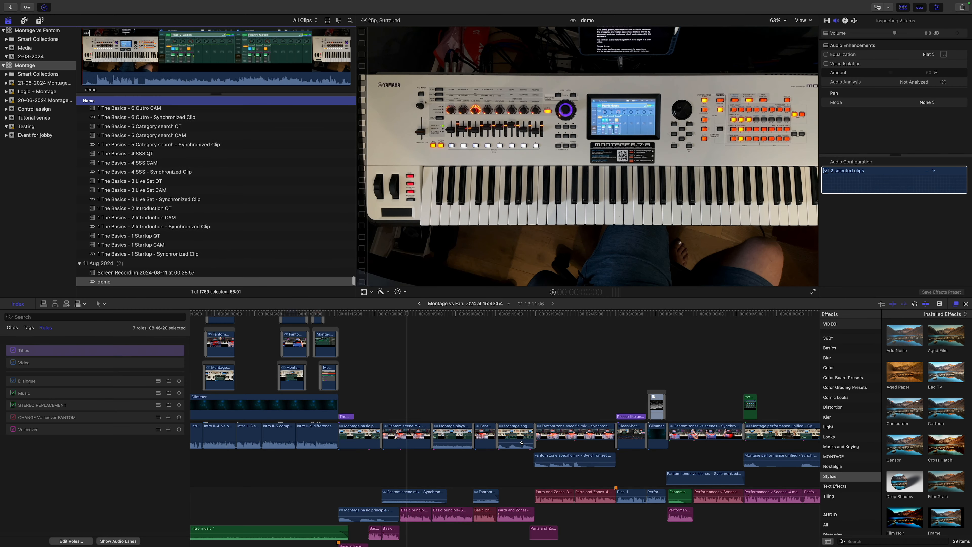
Open the demo clip in the timeline and enlarge the viewer area.
double_click(114, 284)
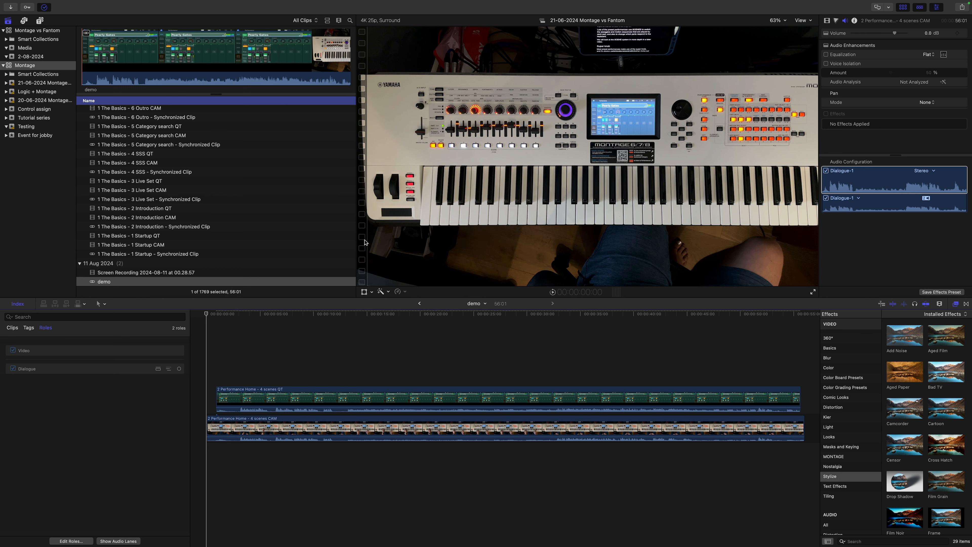
left_click_drag(359, 238, 193, 251)
left_click_drag(339, 323, 361, 423)
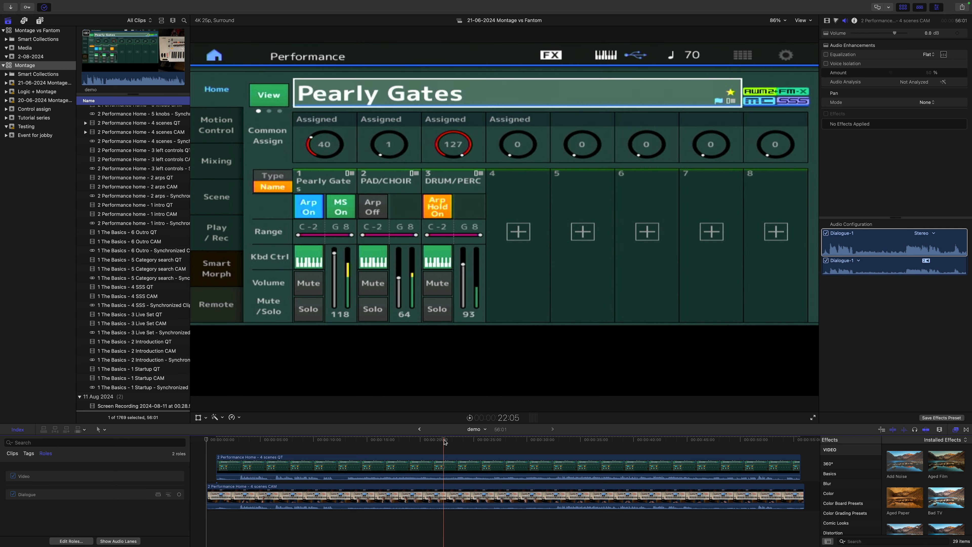
Set the audio configuration of the 4 scenes QT clip to 2 Mono + 2 Stereo.
left_click(444, 440)
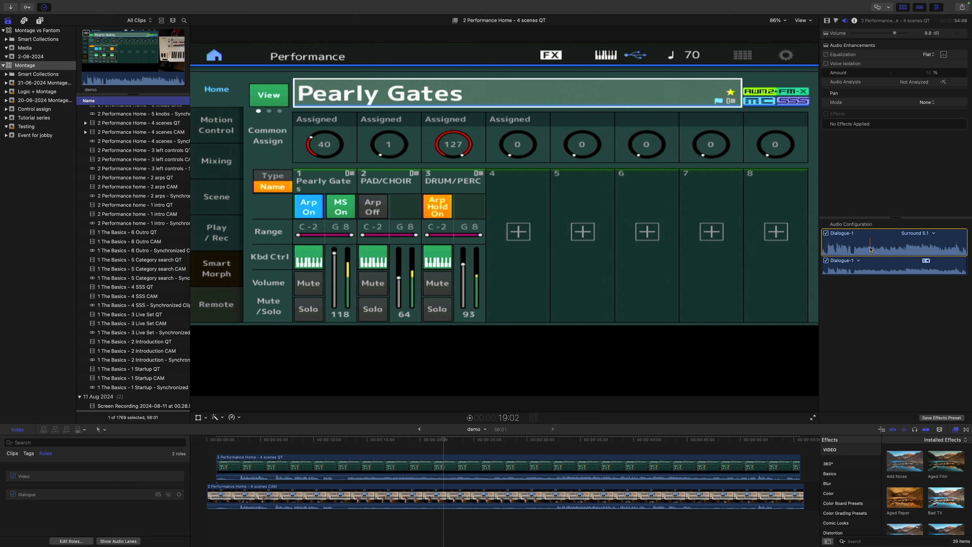
left_click(689, 465)
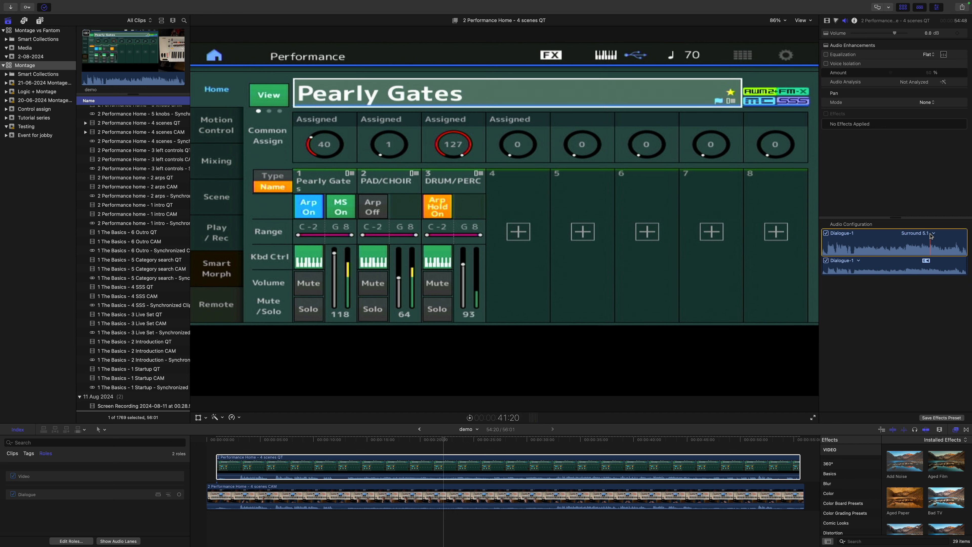
left_click(930, 234)
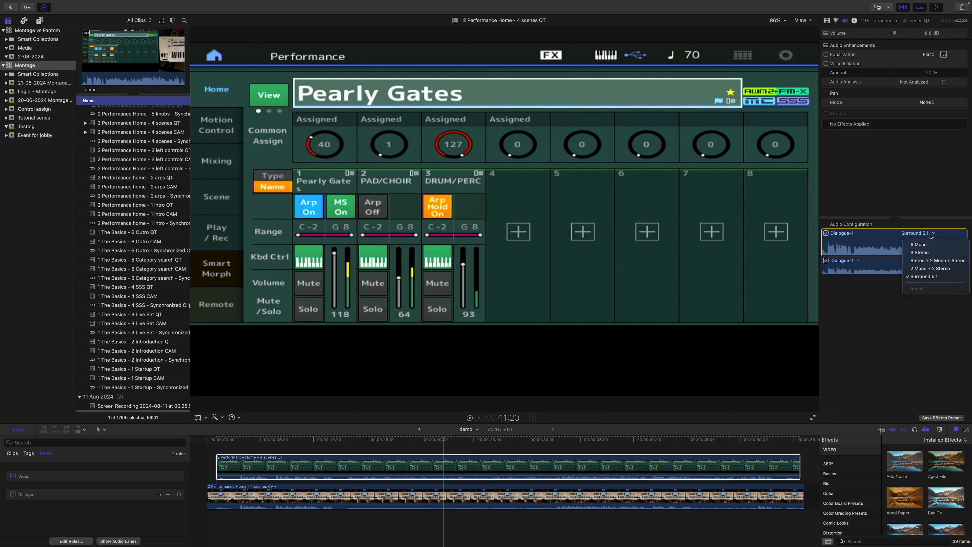
left_click(934, 268)
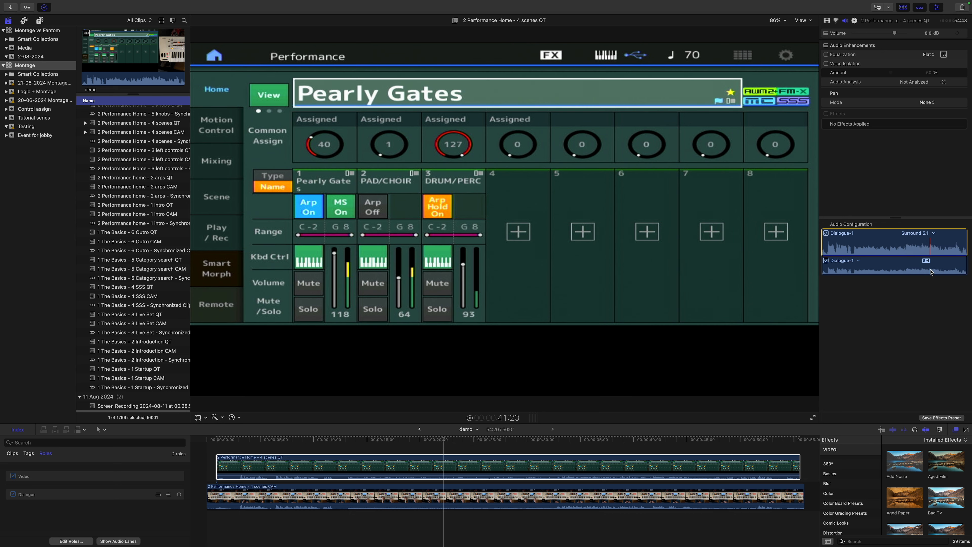
Assign the Voiceover MONTAGE role to the QT clip's first audio component and disable the Dialogue-2 component.
left_click(858, 261)
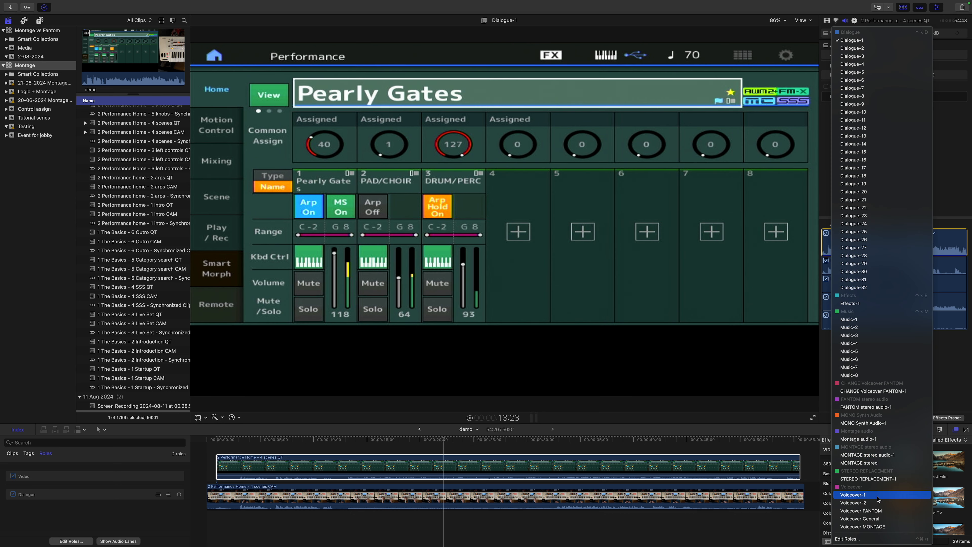
left_click(863, 527)
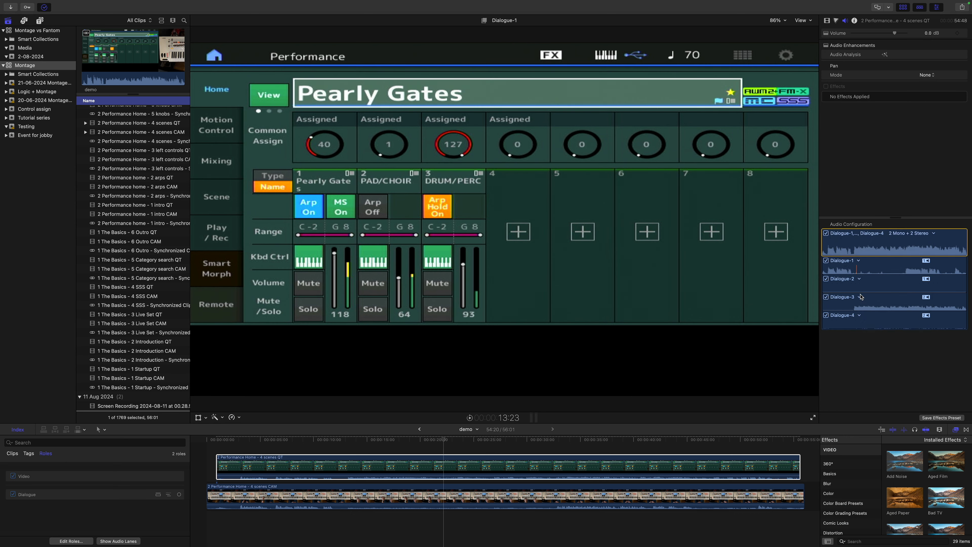
left_click(826, 279)
Assign the MONTAGE stereo role to the QT clip's Dialogue-3 component and disable the Dialogue-4 component.
left_click(853, 296)
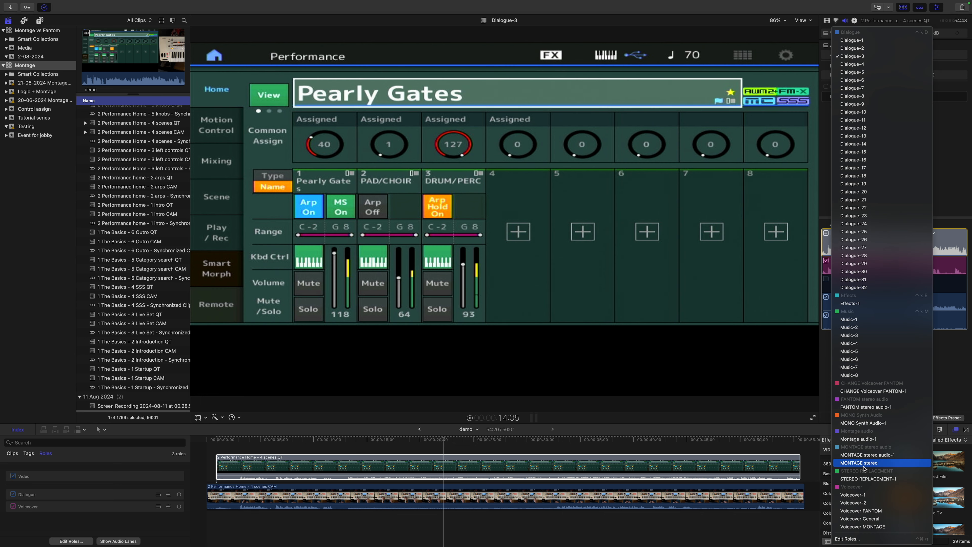
left_click(864, 463)
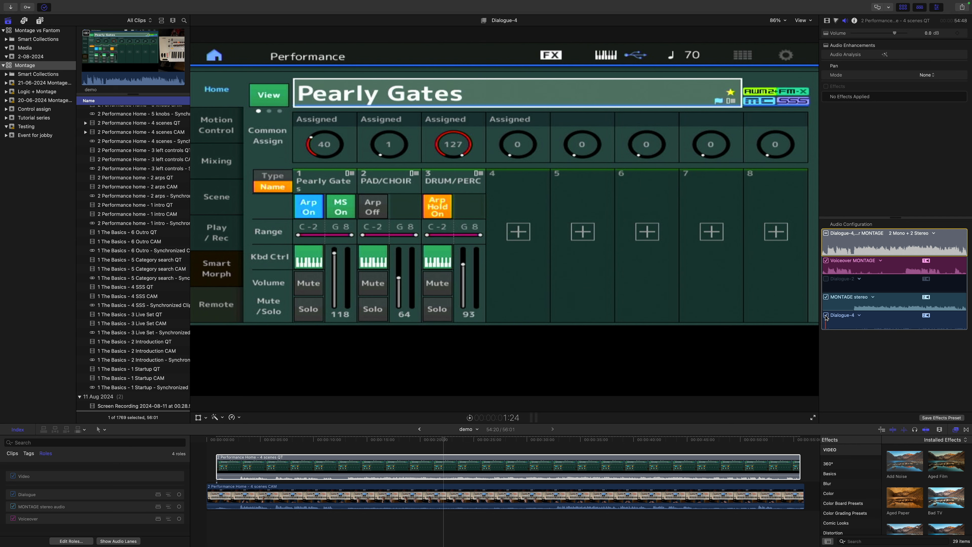
left_click(826, 316)
Disable all audio of the 4 scenes CAM clip.
left_click(745, 491)
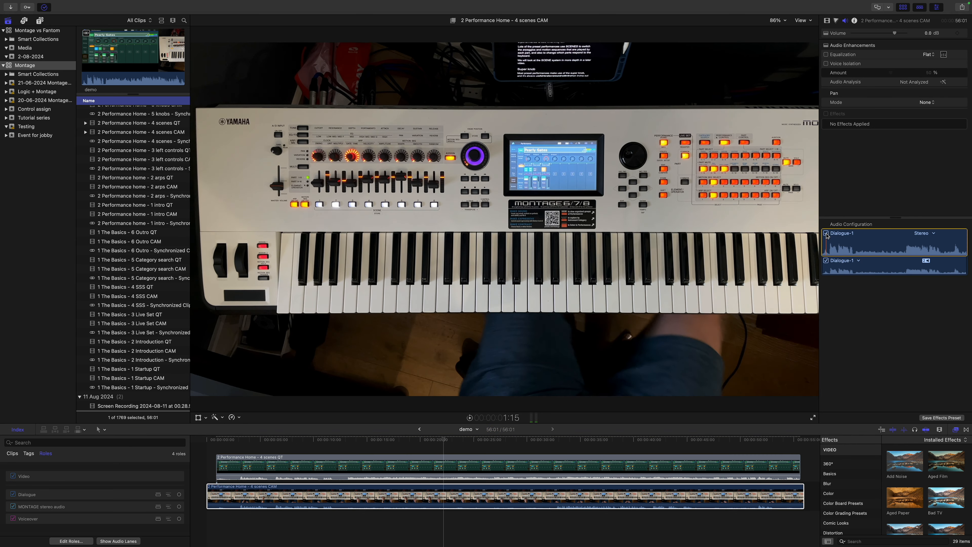
left_click(826, 233)
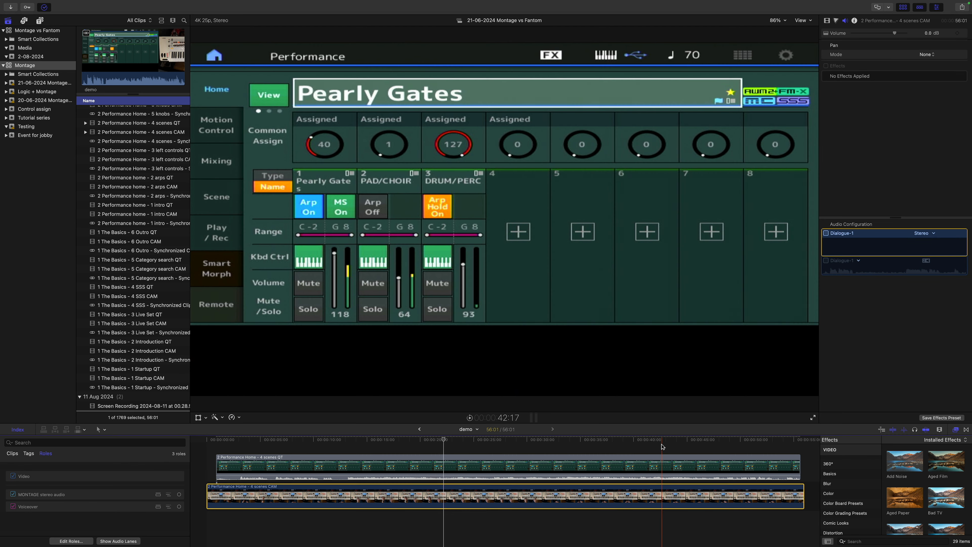
Place the playhead near the start, at about 1:10, and show the video properties in the inspector.
left_click_drag(594, 445, 223, 443)
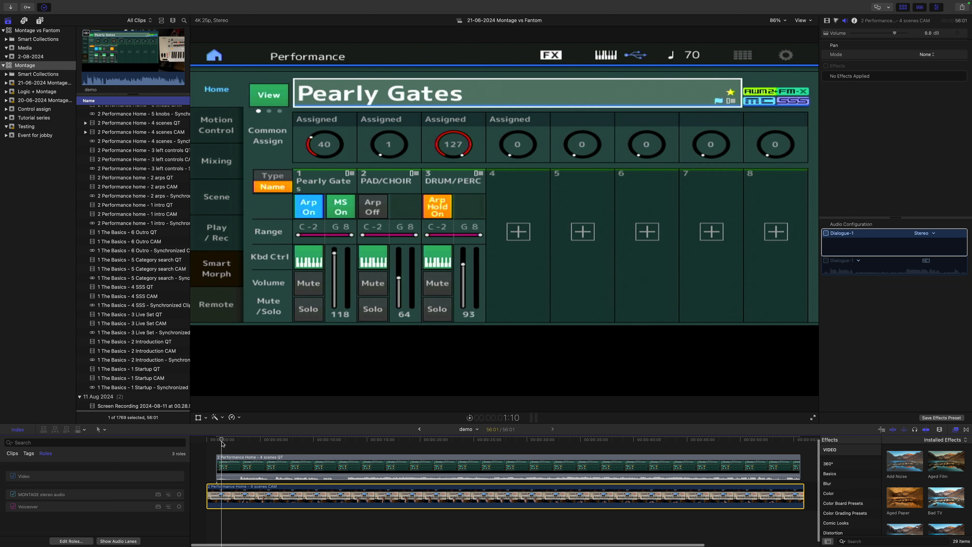
left_click(886, 96)
left_click(826, 23)
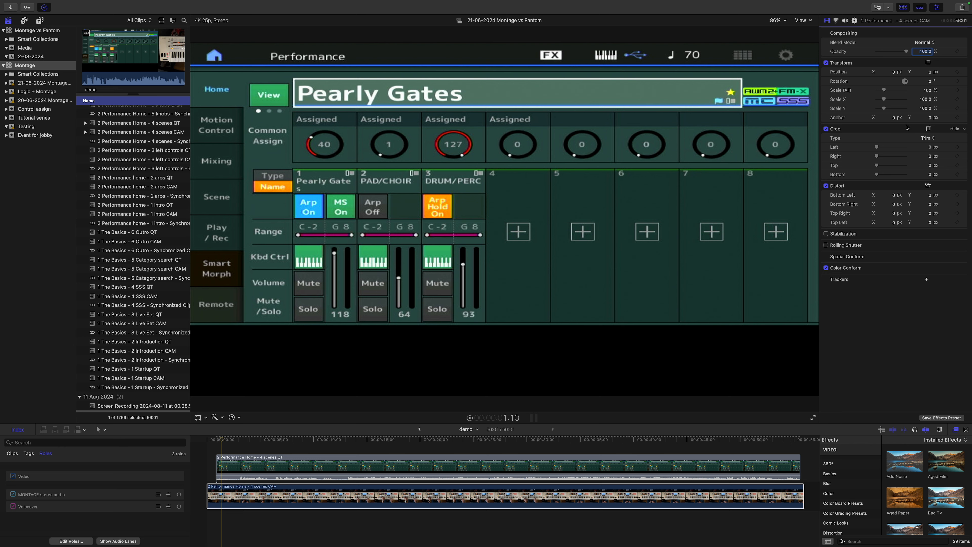
left_click(924, 100)
left_click(920, 101)
type("64")
left_click(924, 112)
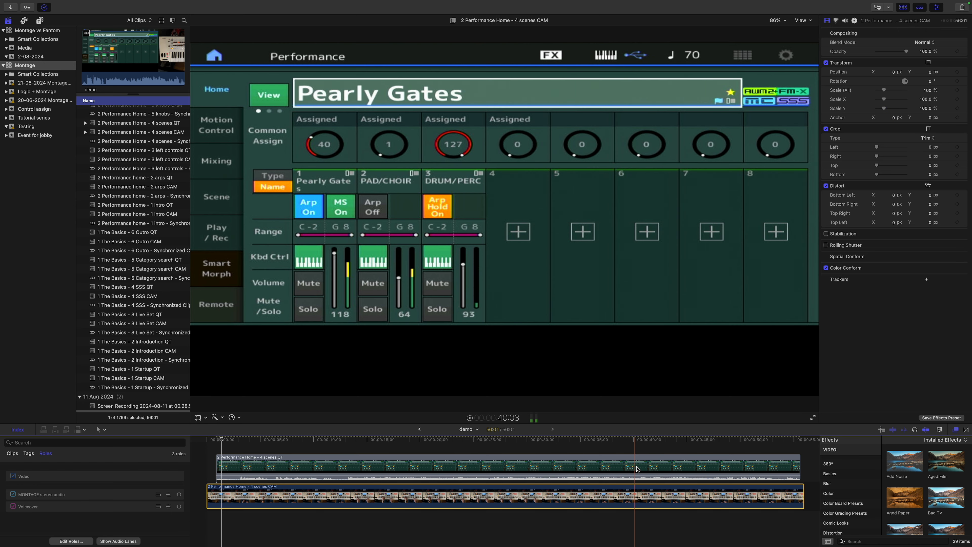
Scale the QT clip to 64% in X and 80% in Y, and crop about 142 px off its bottom.
left_click(637, 469)
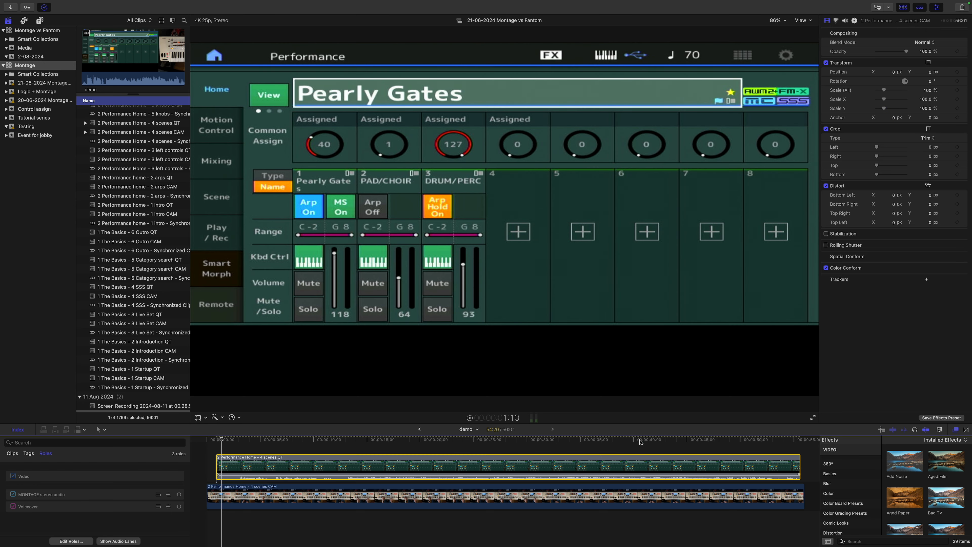
left_click(926, 99)
type("6")
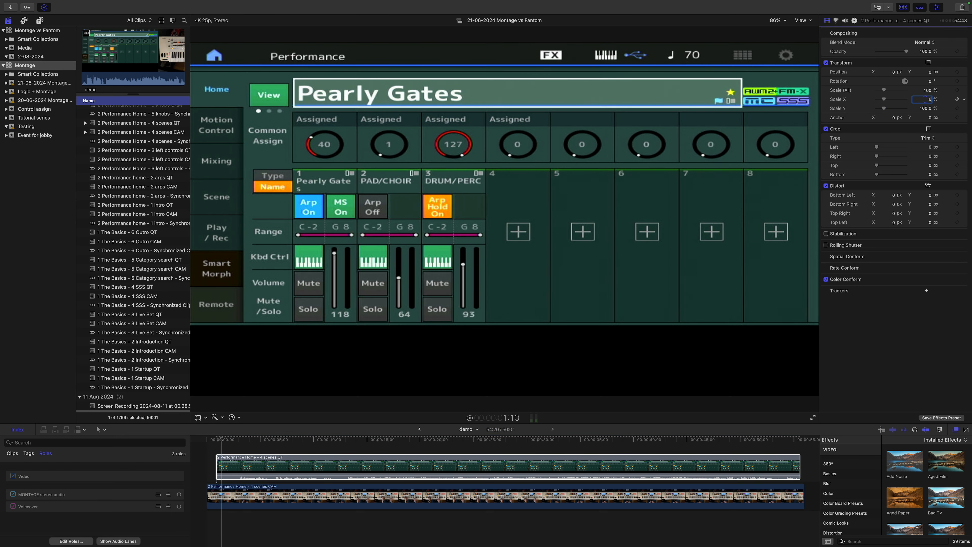
type("4")
key("Return")
left_click(925, 108)
type("80")
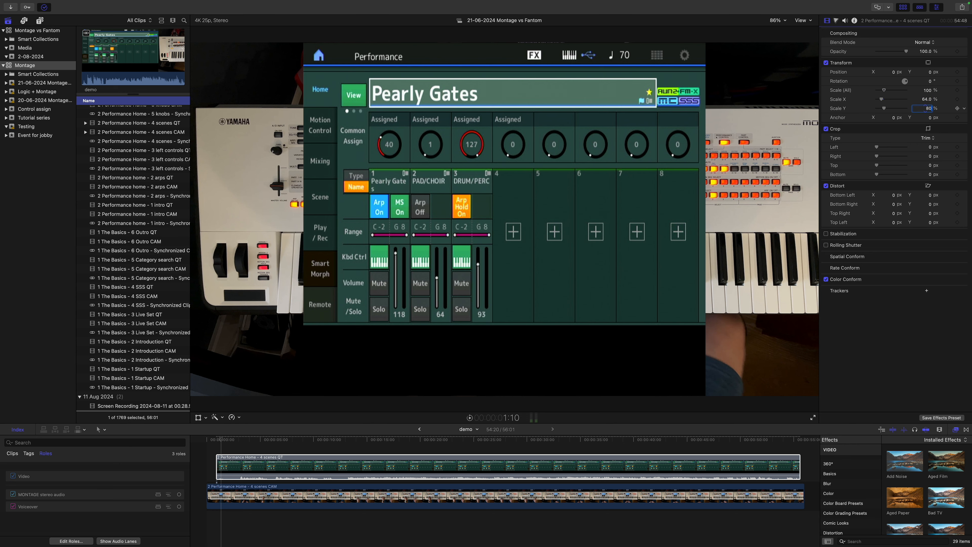
key("Return")
left_click_drag(877, 175, 884, 178)
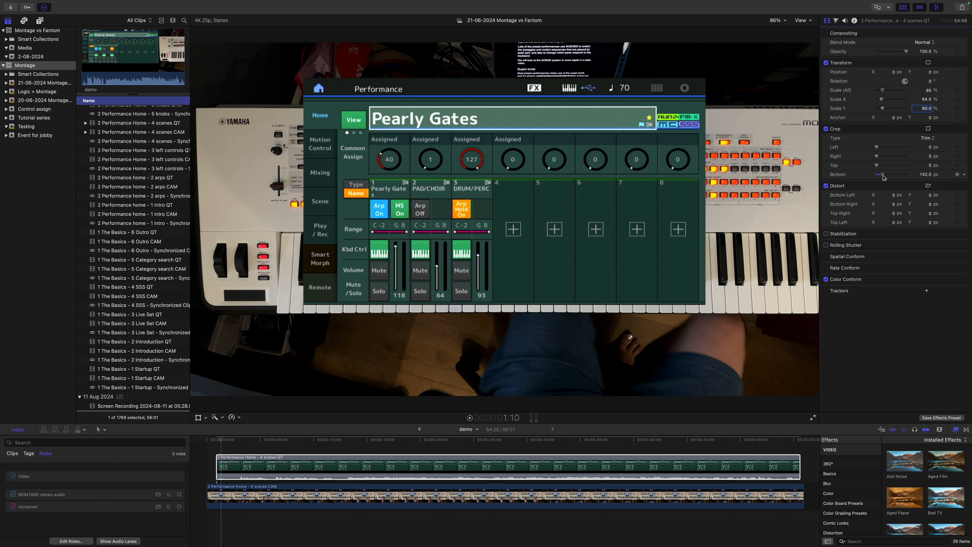
Move the QT clip up to Y 499 px at 52% overall scale, and set its opacity to 90%.
left_click_drag(931, 73, 959, 73)
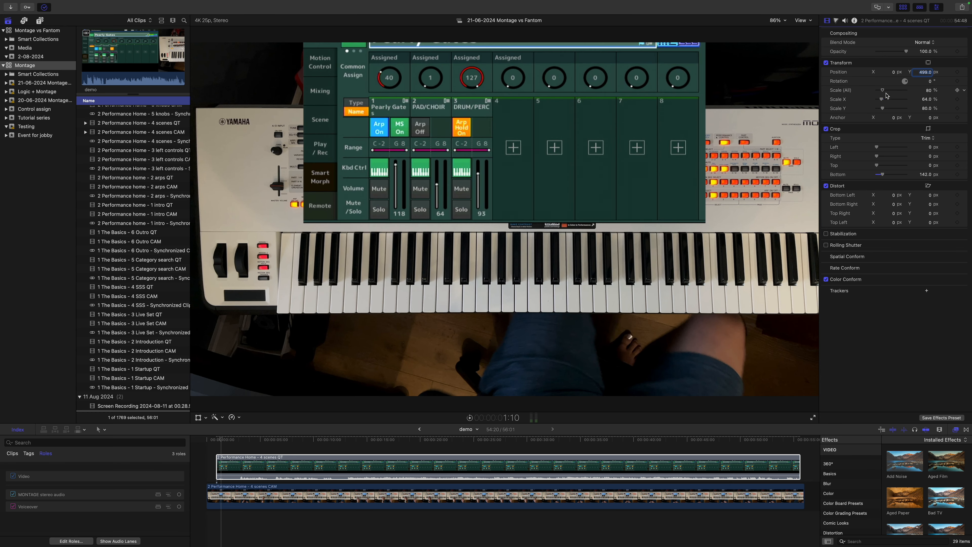
left_click_drag(883, 90, 880, 92)
left_click(925, 53)
type("90")
key("Return")
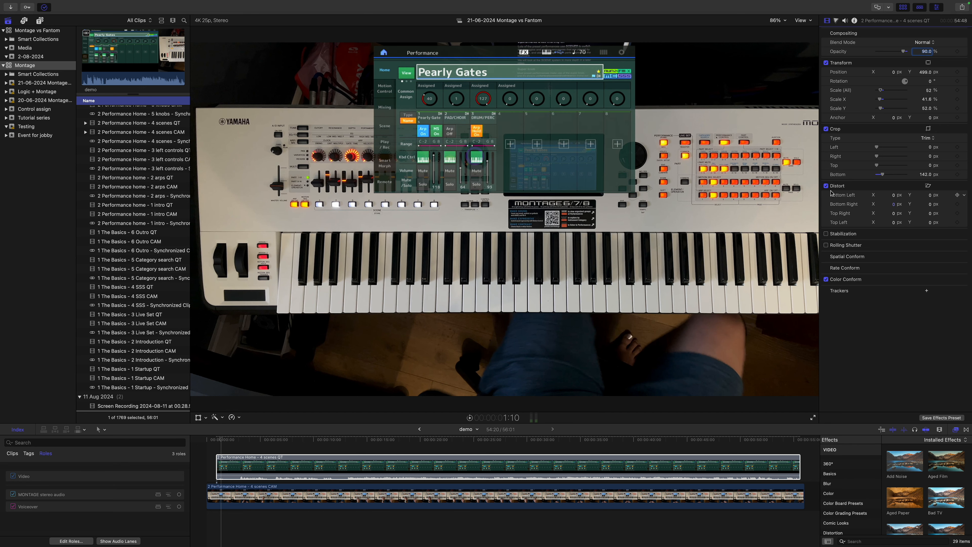
Crop the top of the CAM clip and move the clip down so the keyboard sits below the screen overlay.
left_click(631, 464)
left_click(628, 494)
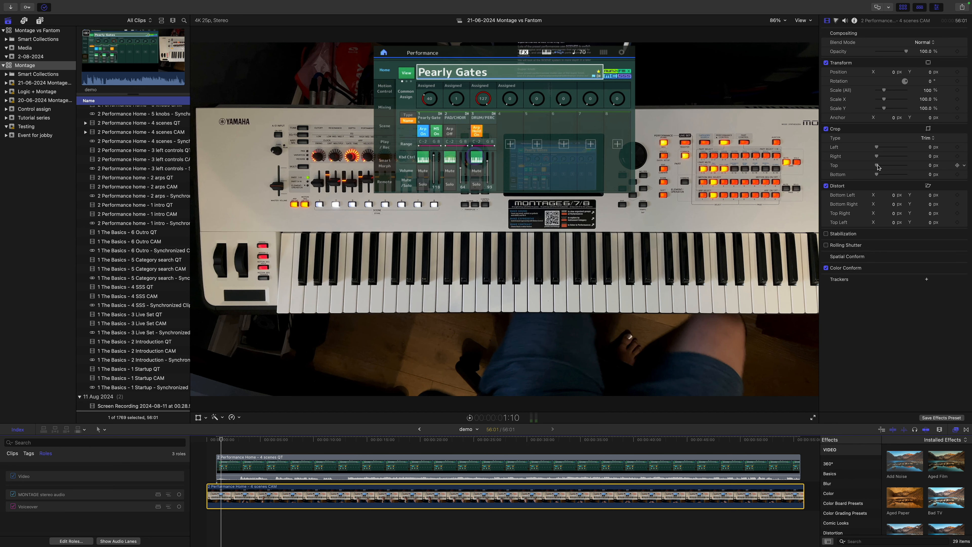
left_click_drag(879, 168, 884, 168)
left_click_drag(929, 72, 929, 150)
Resize the QT clip to 58% overall scale at Y 445 px and apply the Drop Shadow effect to it.
left_click(531, 464)
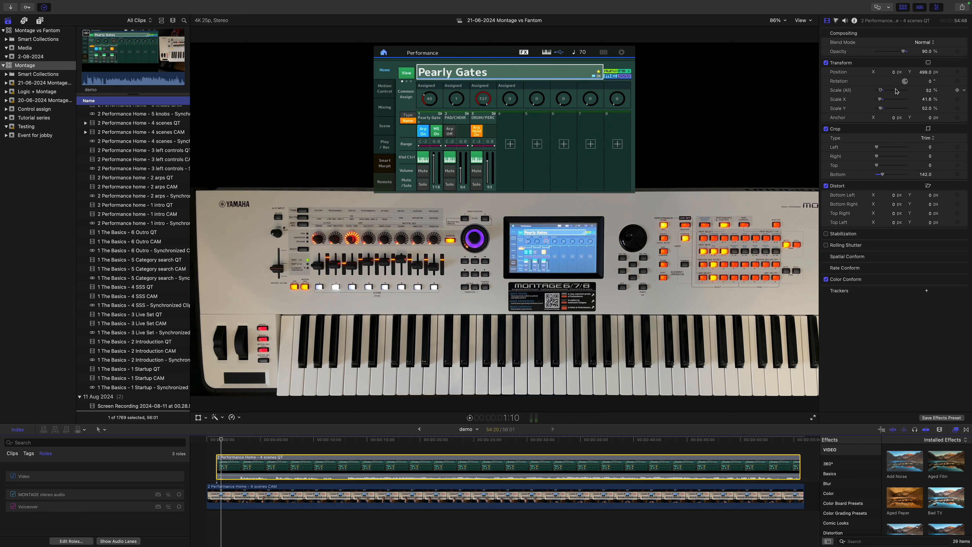
left_click_drag(881, 92, 926, 73)
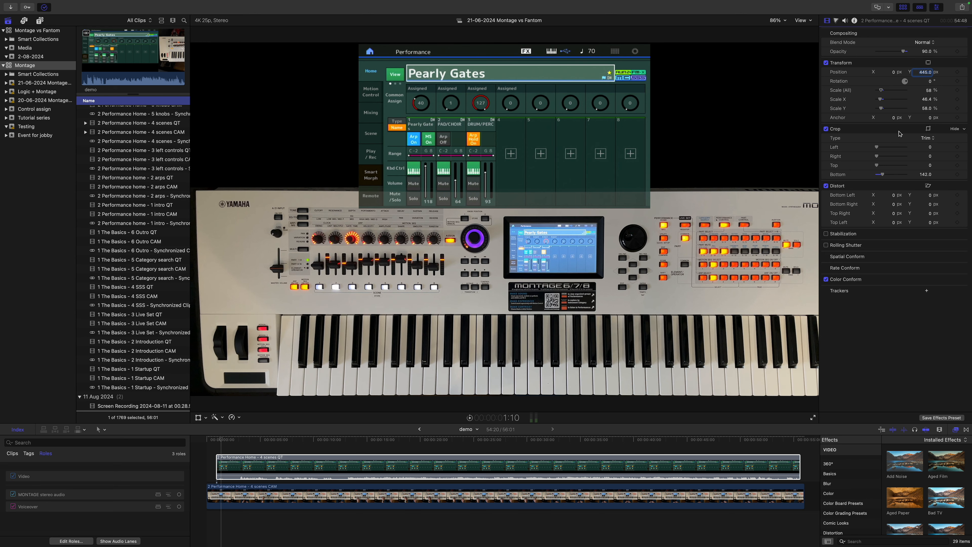
scroll(899, 460, "down", 5)
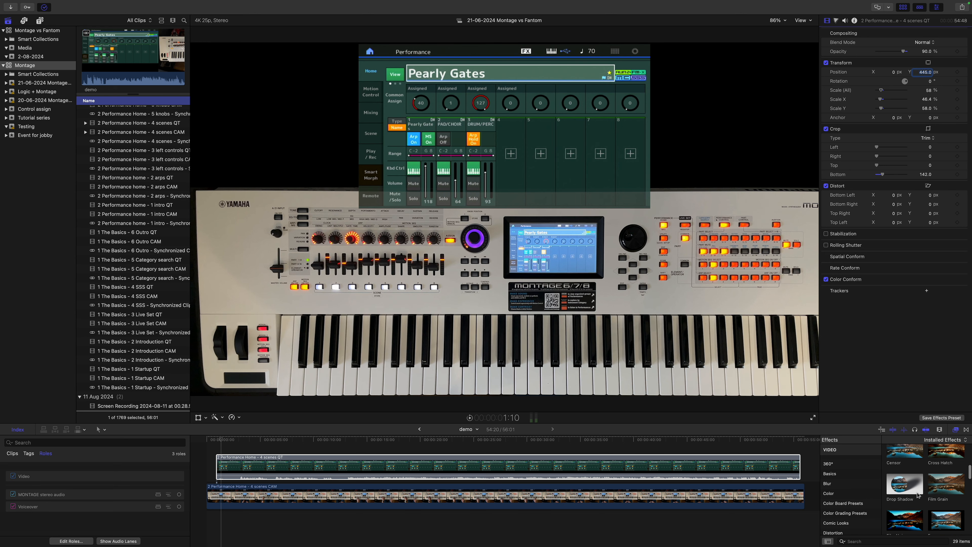
left_click_drag(900, 481, 647, 467)
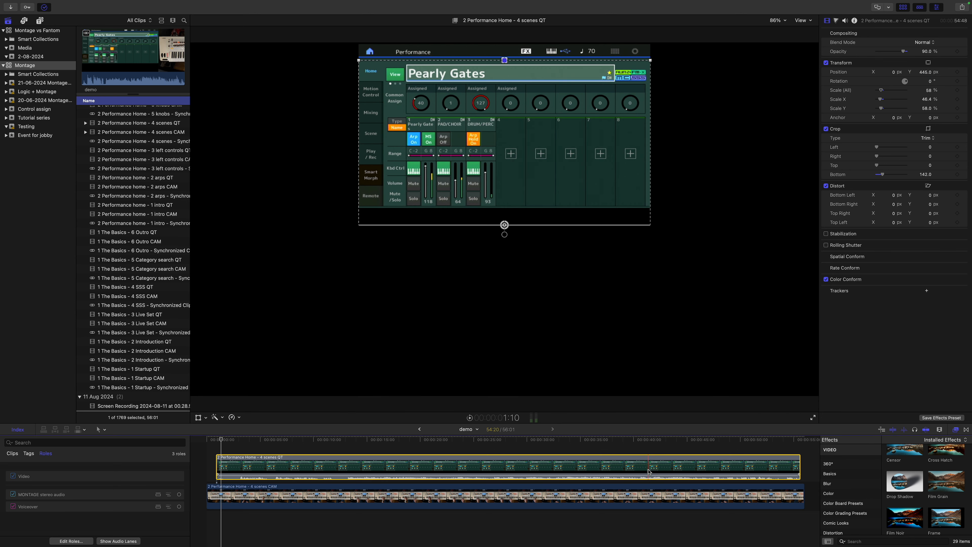
Raise the blur of the QT clip's Drop Shadow effect to 99.
left_click_drag(885, 80, 906, 85)
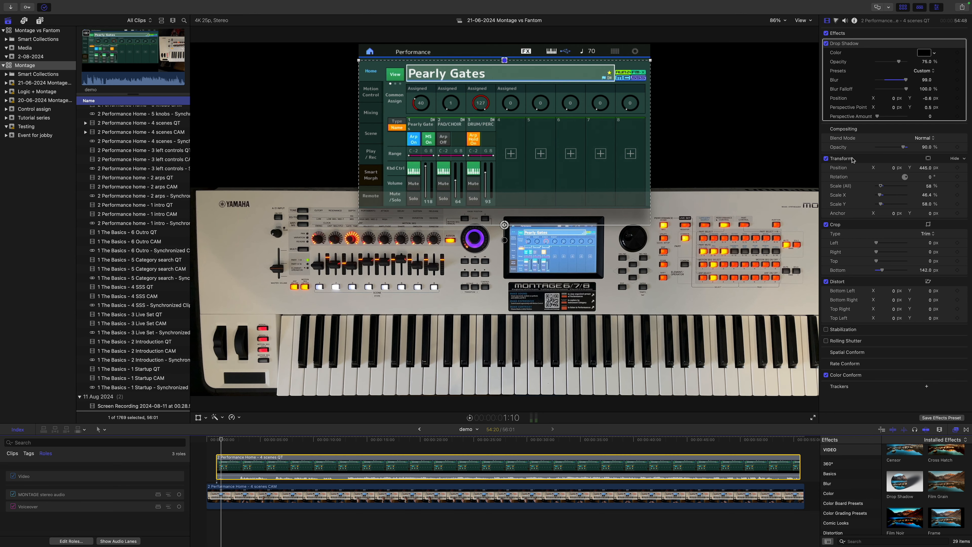
left_click(879, 398)
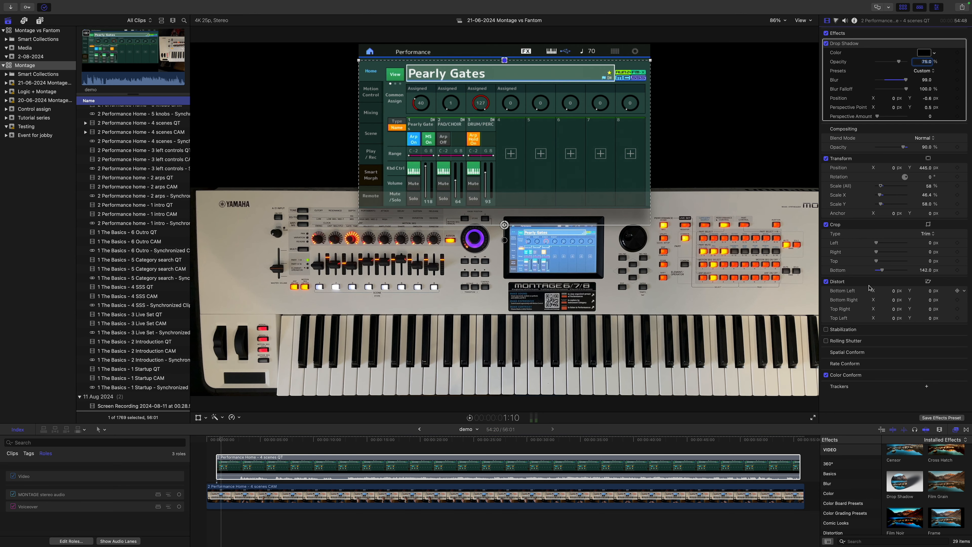
Distort the QT clip's lower corners inward, with Bottom Left X at 25 px and Bottom Right X at -25 px.
left_click(852, 281)
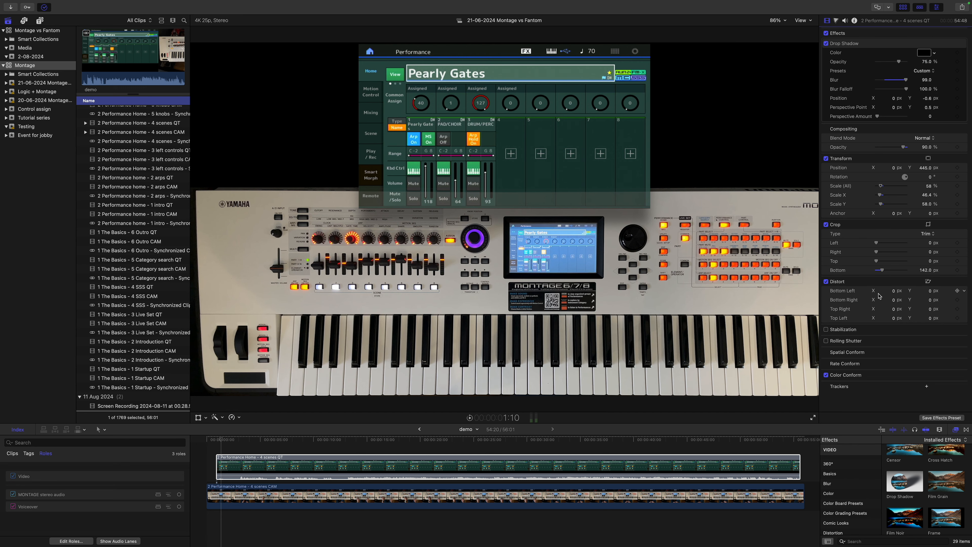
left_click(894, 292)
type("25")
key("Return")
left_click(893, 304)
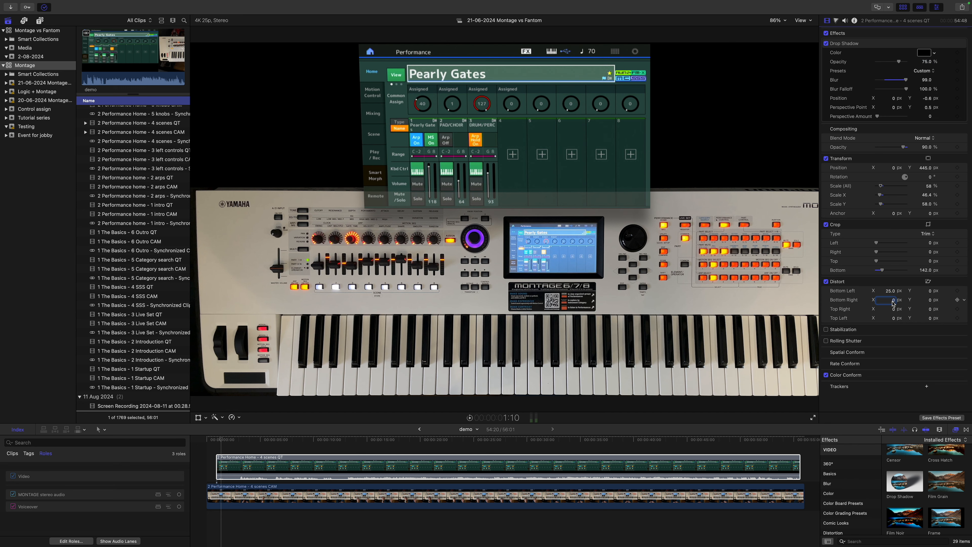
type("-25")
key("Return")
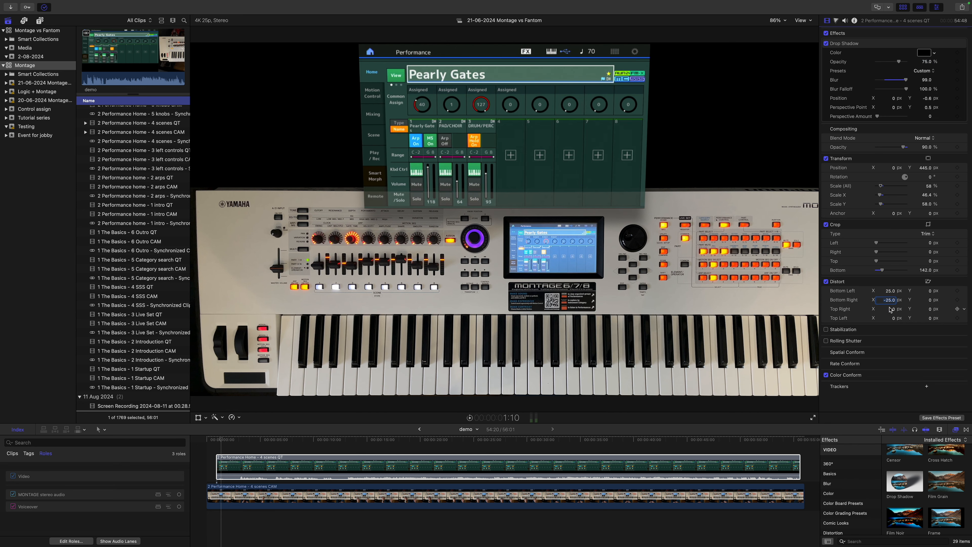
Distort the QT clip's upper corners outward, with Top Right X at 25 px and Top Left X at -25 px, and play the result.
left_click(895, 311)
key("BackSpace")
key("BackSpace")
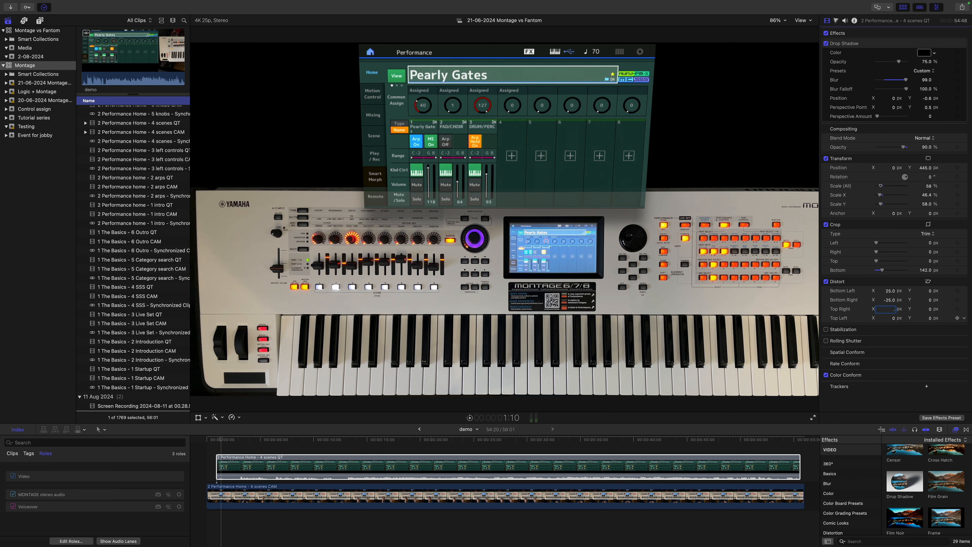
type("25")
key("Return")
left_click(897, 319)
left_click(893, 318)
type("-25")
key("Return")
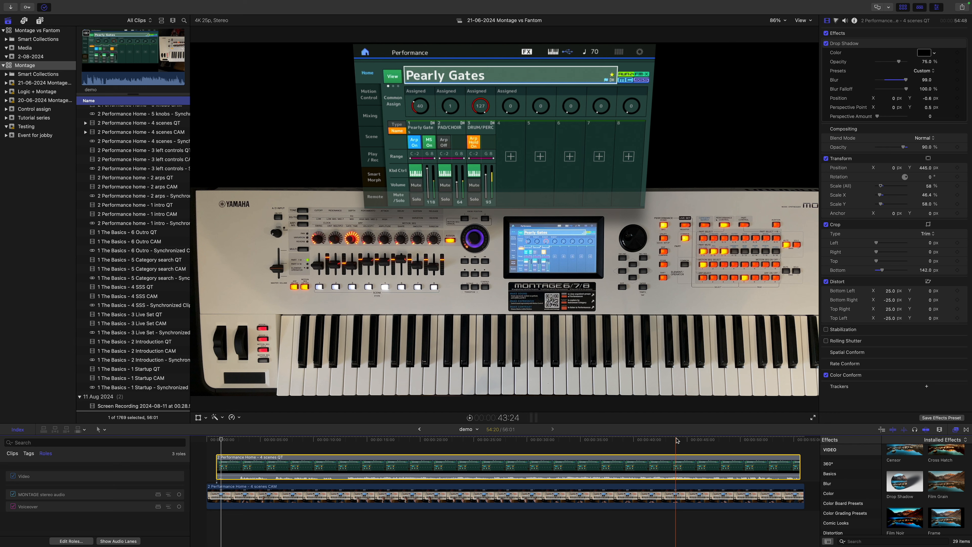
key("space")
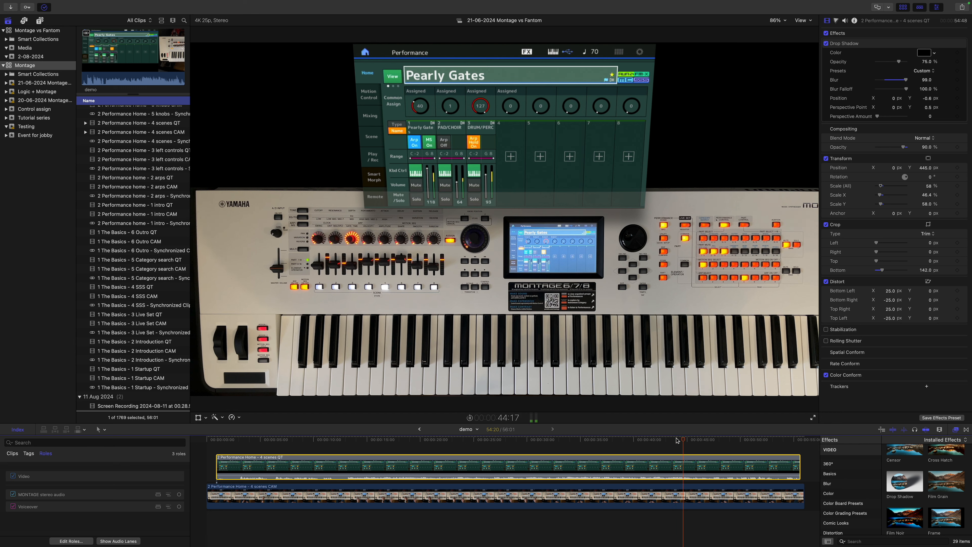